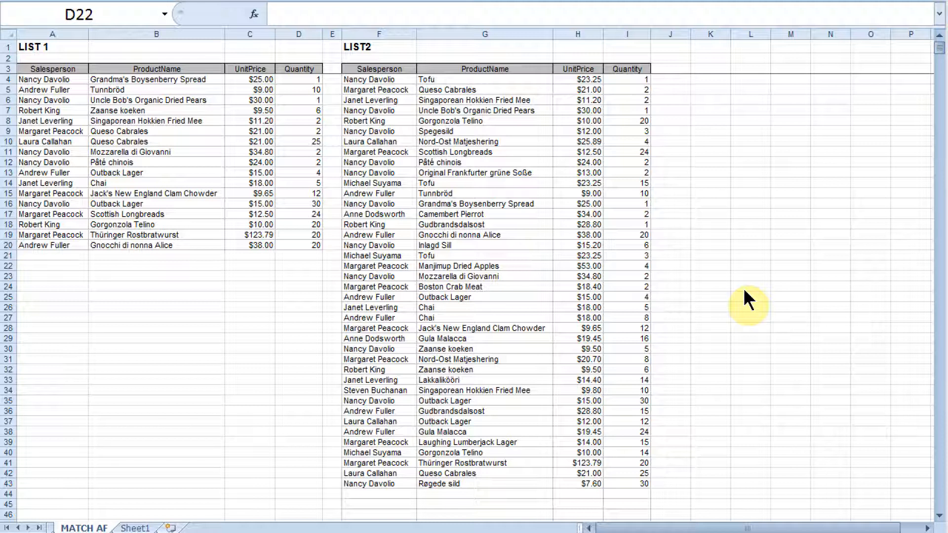
# Step: Start a MATCH formula in J4 with I4&H4&G4&F4 as the joined lookup value for the first LIST2 record
pyautogui.doubleClick(669, 79)
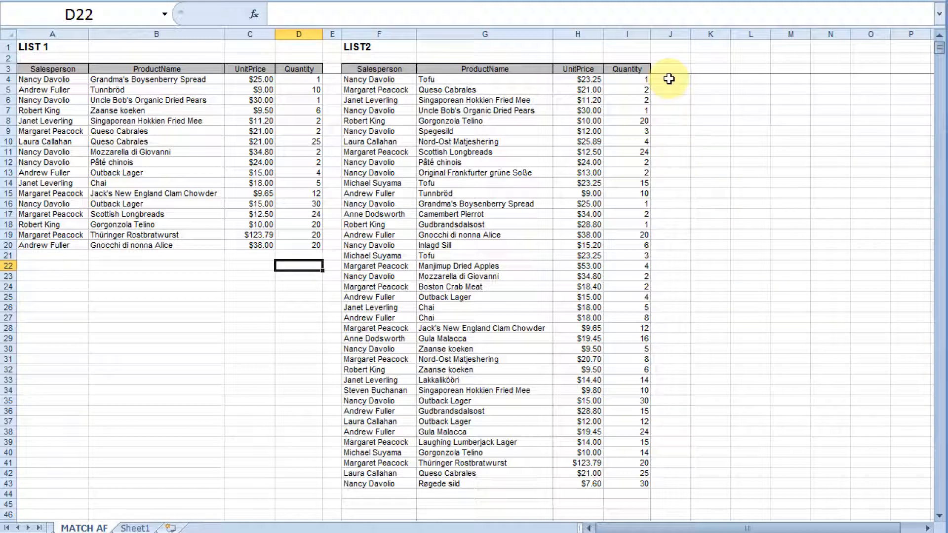
pyautogui.click(669, 79)
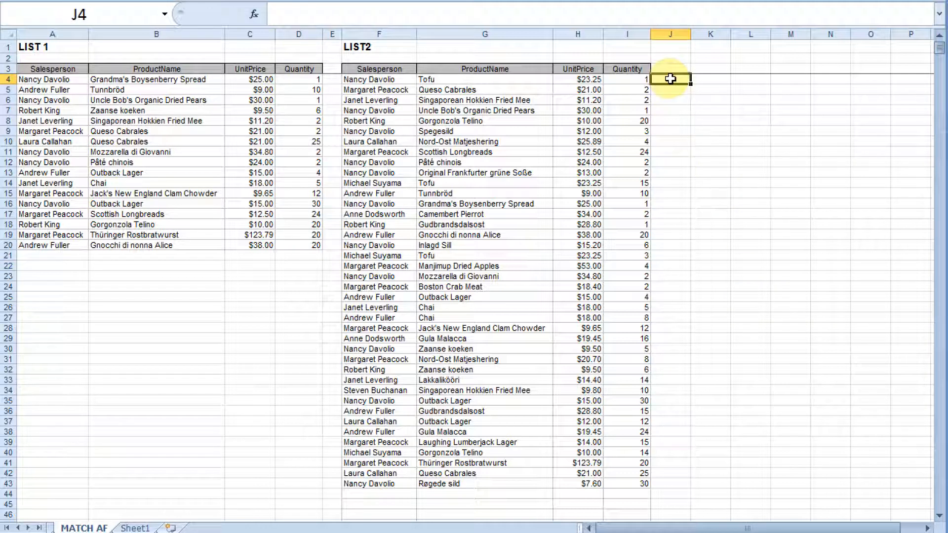
pyautogui.scroll(1, 670, 79)
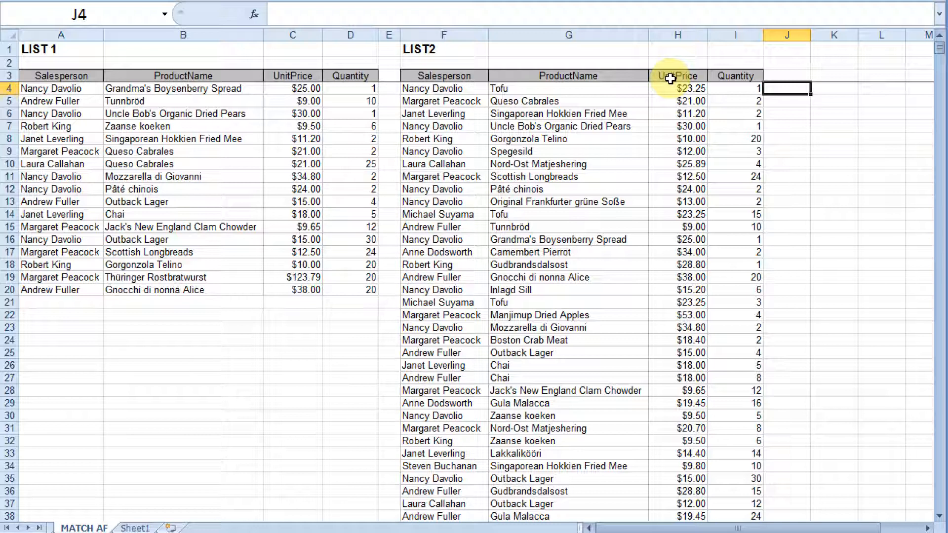
pyautogui.write('=match')
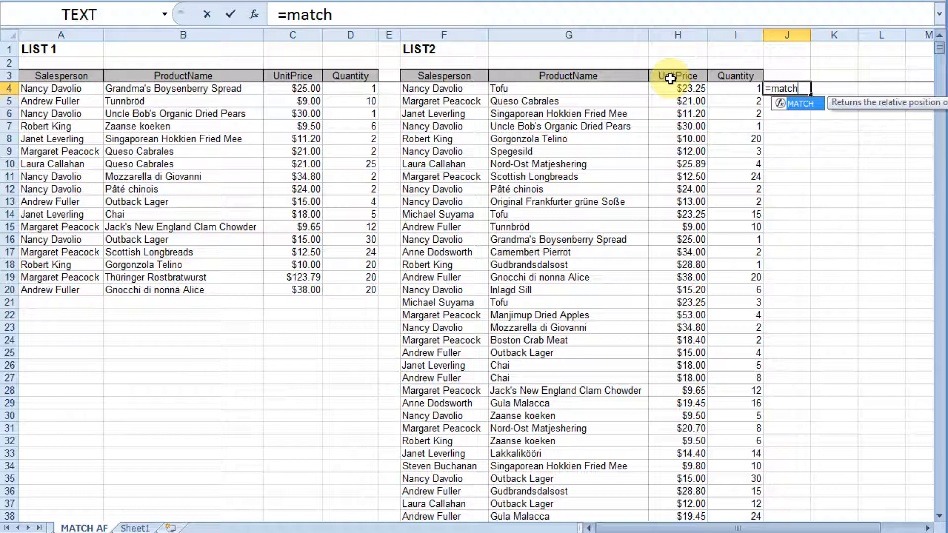
pyautogui.write('(')
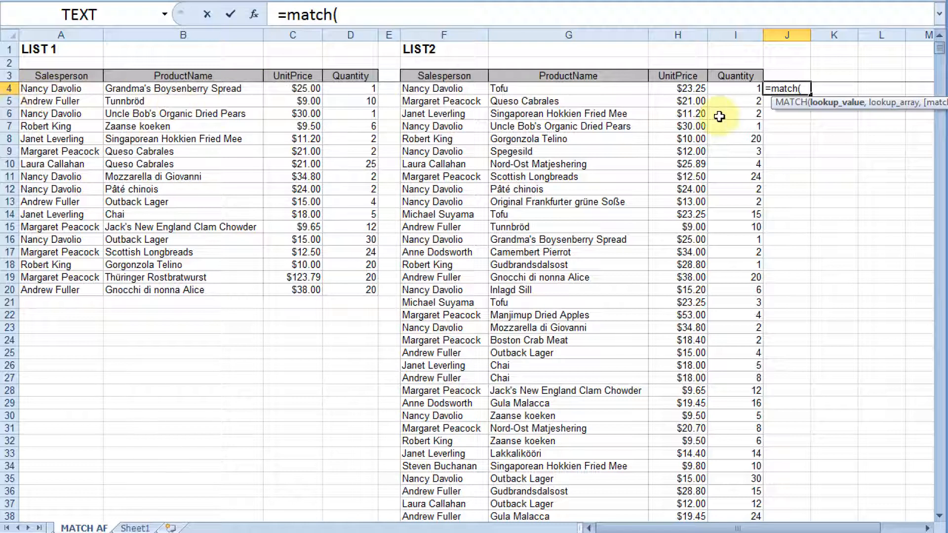
pyautogui.click(734, 89)
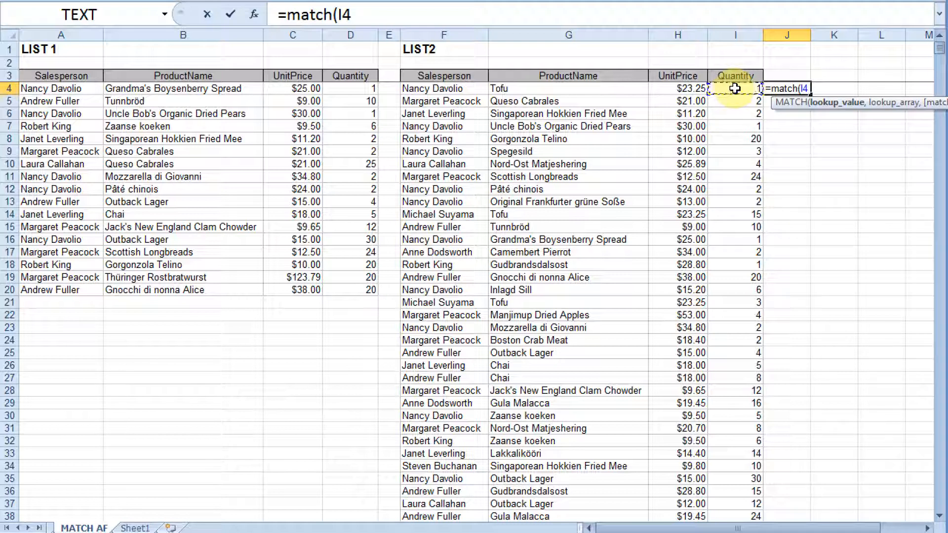
pyautogui.write('&')
pyautogui.click(691, 89)
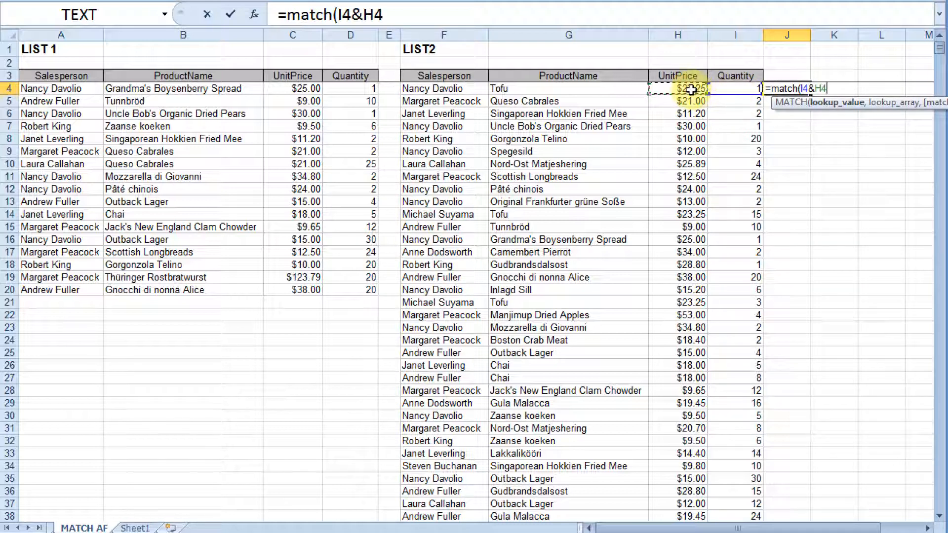
pyautogui.write('&')
pyautogui.click(613, 88)
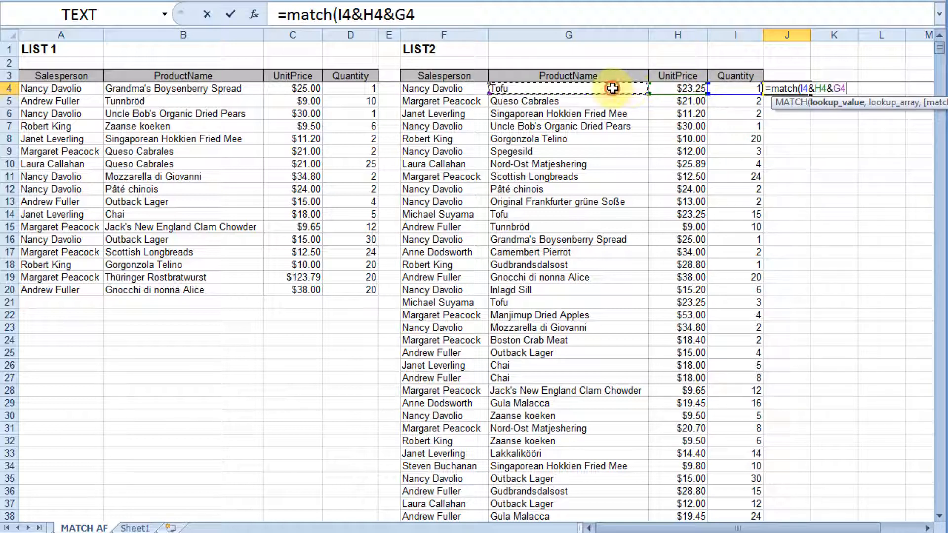
pyautogui.write('&')
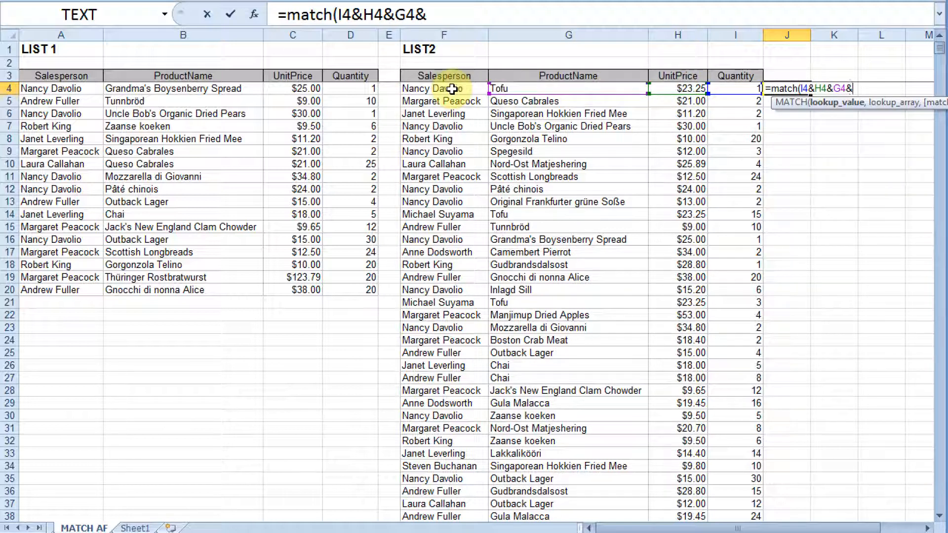
pyautogui.click(452, 90)
pyautogui.write(',')
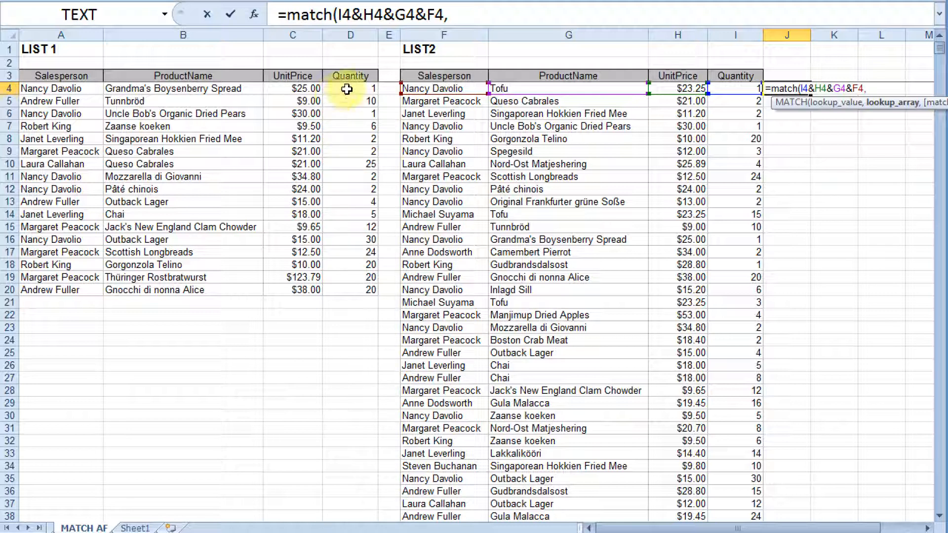
# Step: Complete the MATCH arguments with the joined LIST 1 ranges D4:D20&C4:C20&B4:B20&A4:A20 as lookup array and 0 as match type
pyautogui.click(349, 89)
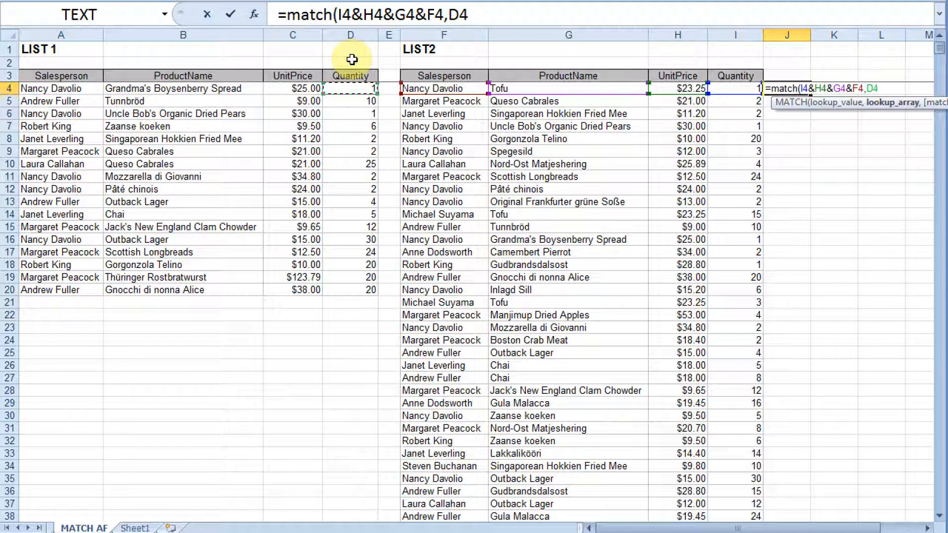
pyautogui.hotkey('ctrl', 'shift', 'Down')
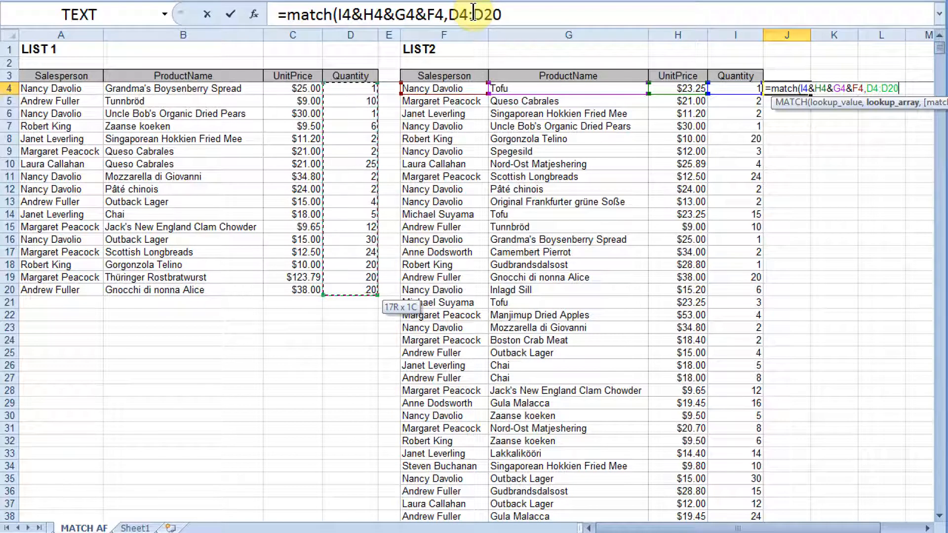
pyautogui.write('&')
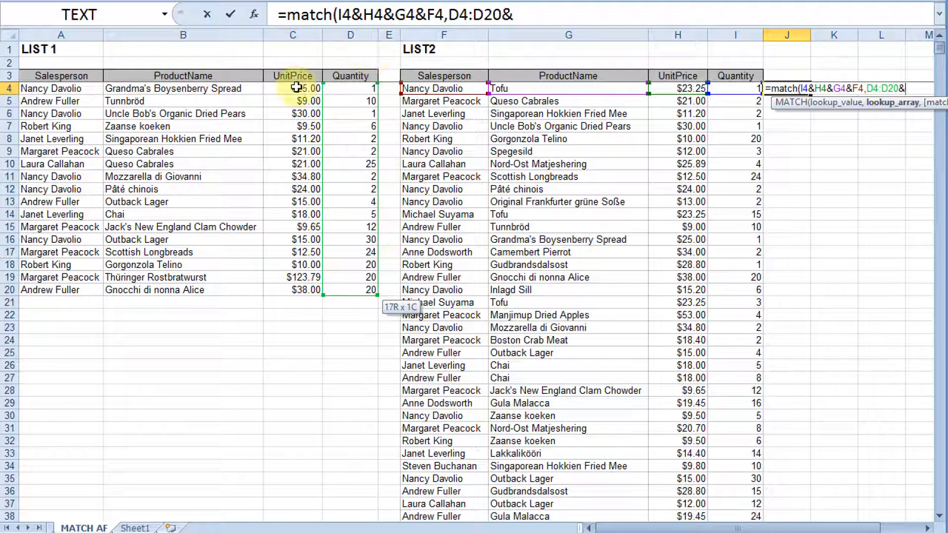
pyautogui.click(296, 88)
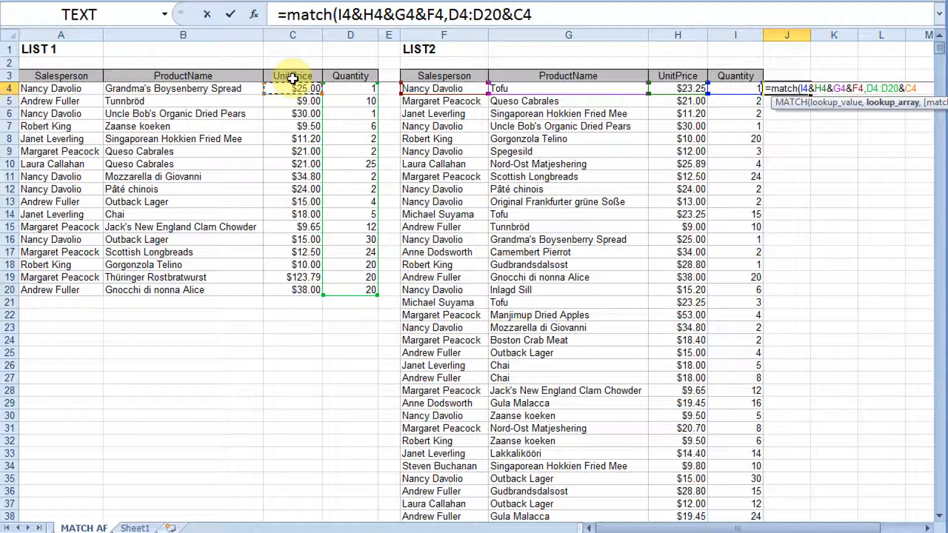
pyautogui.hotkey('ctrl', 'shift', 'Down')
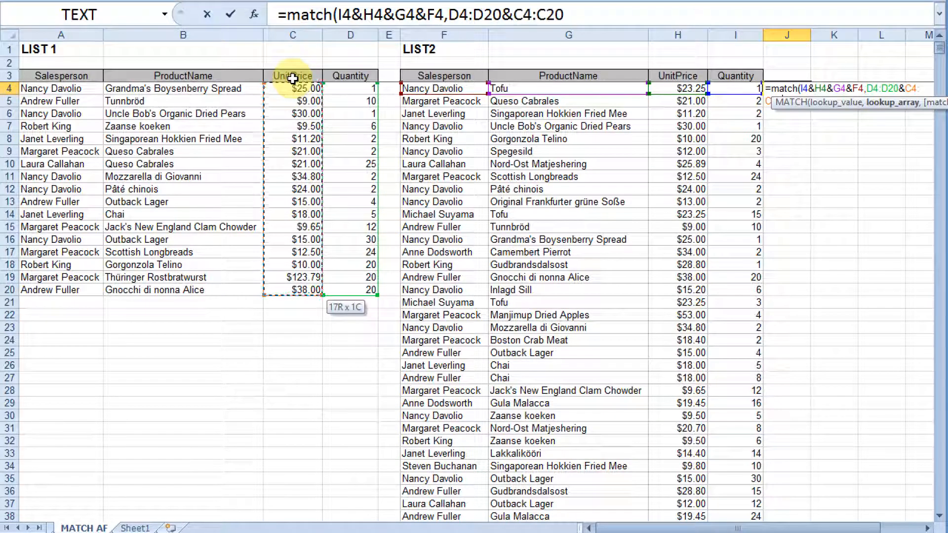
pyautogui.write('&')
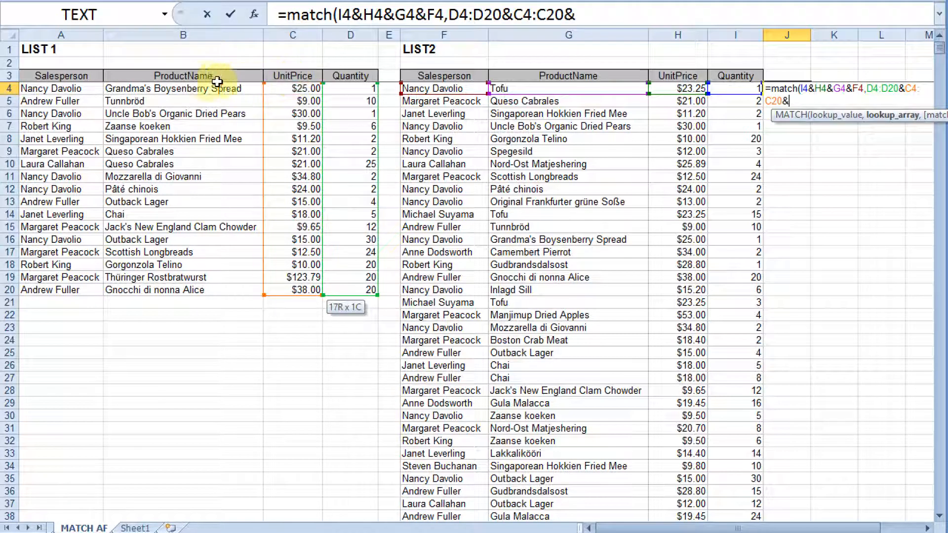
pyautogui.click(194, 89)
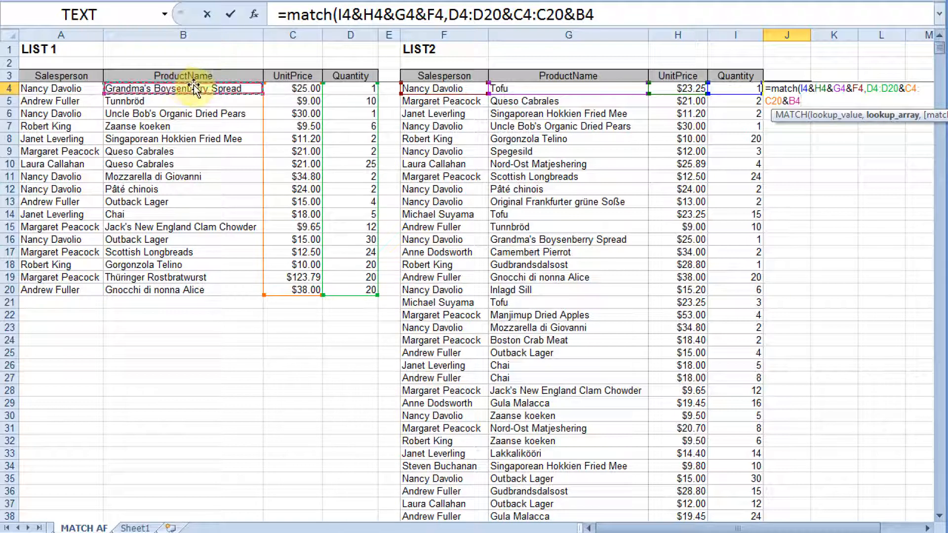
pyautogui.hotkey('ctrl', 'shift', 'Down')
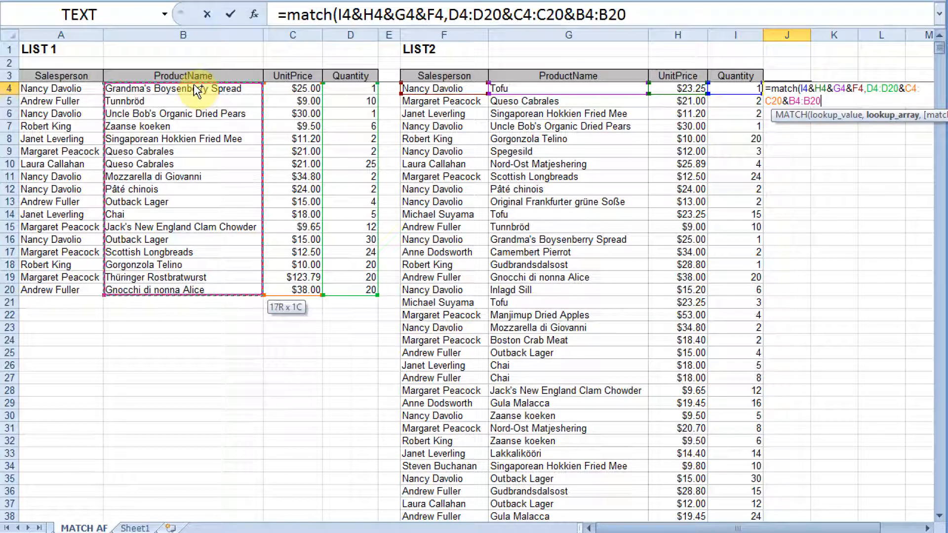
pyautogui.write('&')
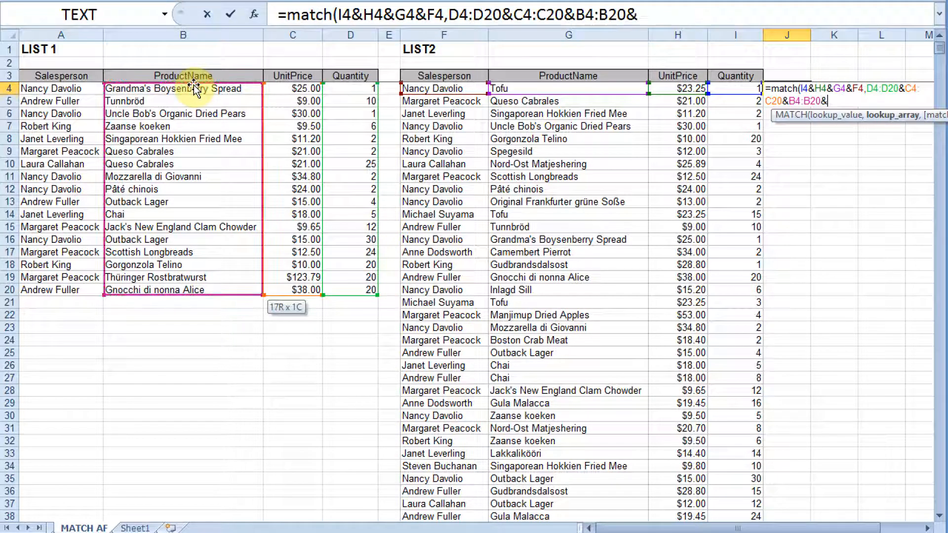
pyautogui.click(52, 89)
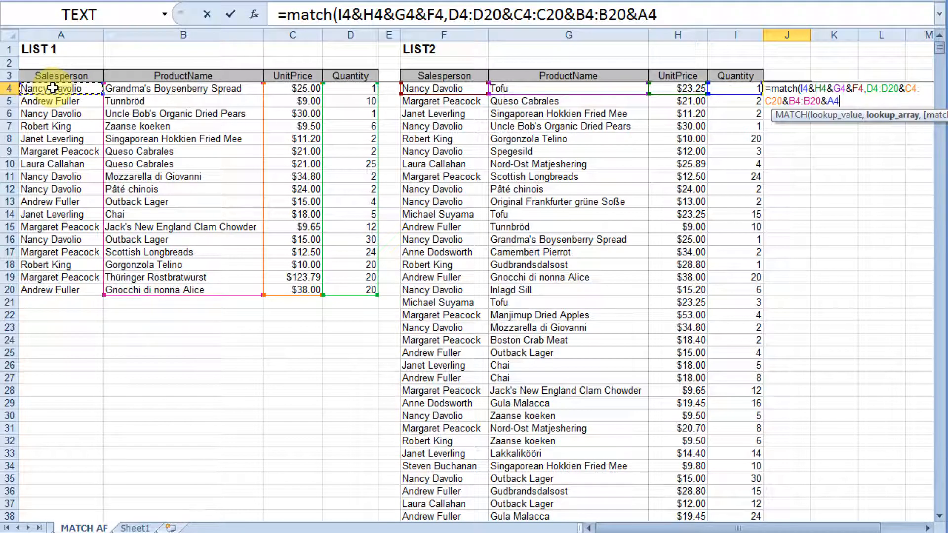
pyautogui.hotkey('ctrl', 'shift', 'Down')
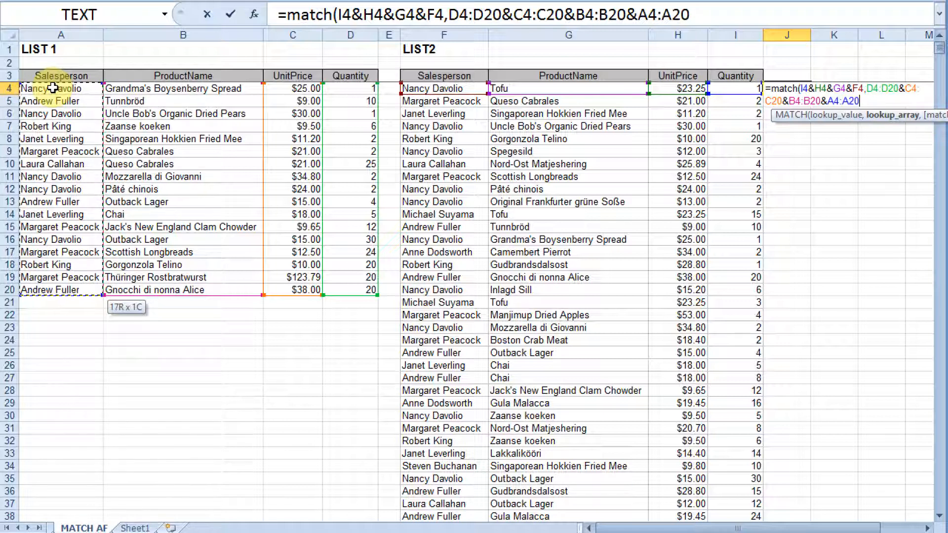
pyautogui.write(',')
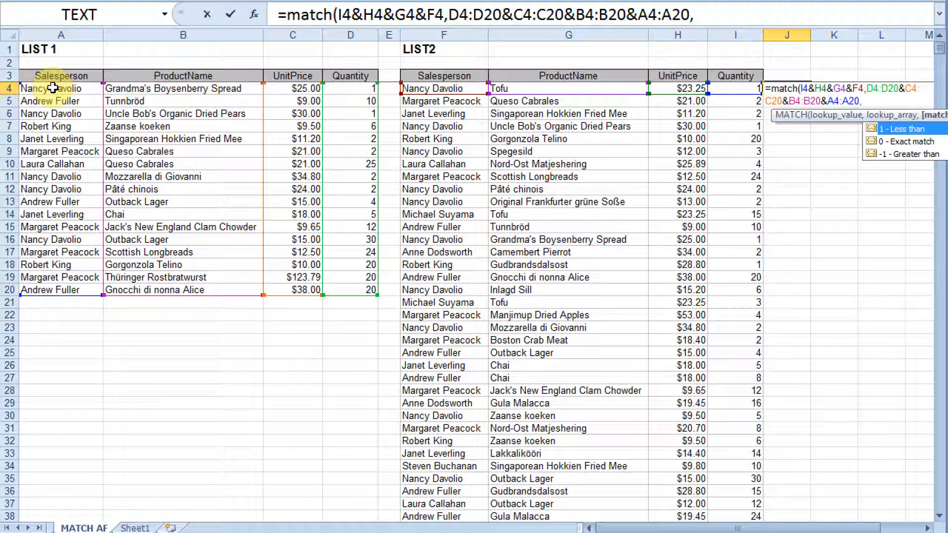
pyautogui.write('0)')
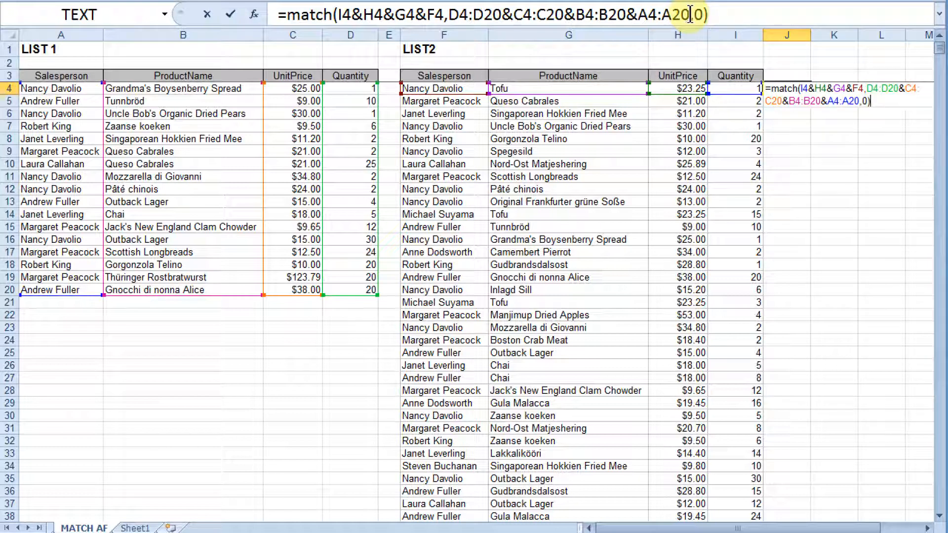
# Step: Make all four lookup array ranges absolute and enter the J4 formula as an array formula
pyautogui.moveTo(691, 14); pyautogui.dragTo(448, 12)
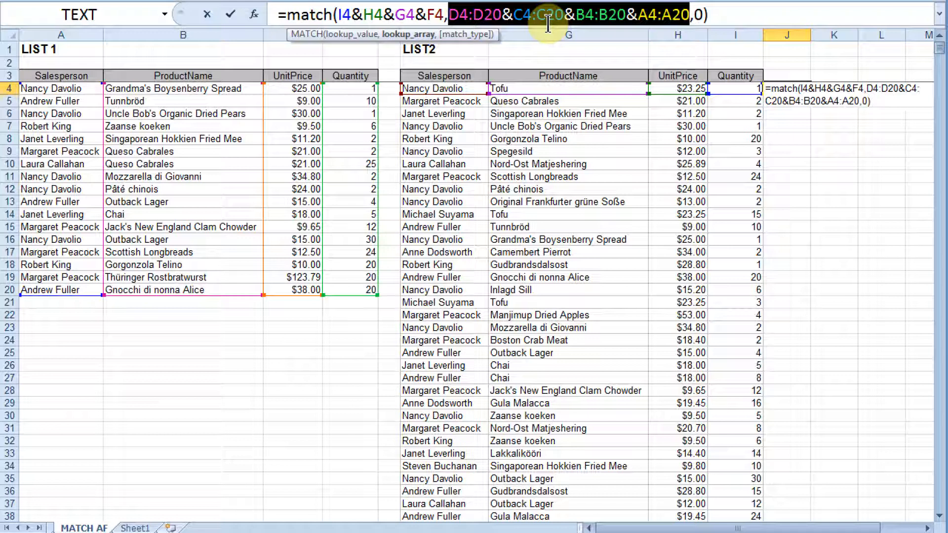
pyautogui.press('F4')
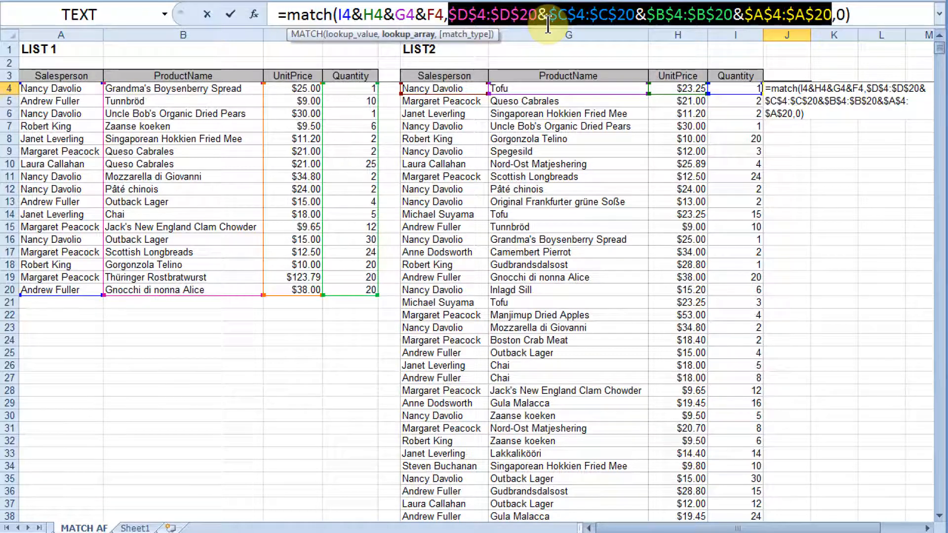
pyautogui.hotkey('ctrl', 'shift', 'Return')
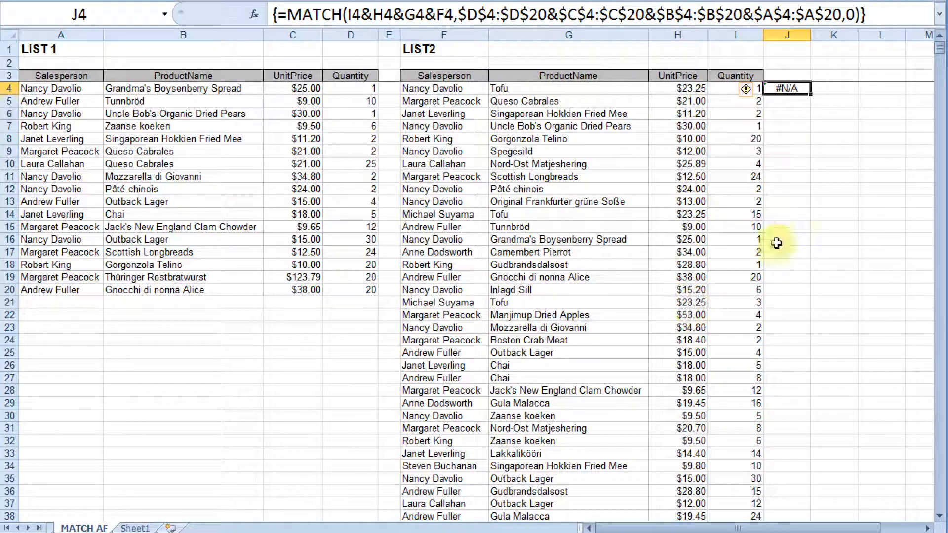
# Step: Fill the J4 MATCH formula down column J alongside all LIST2 records
pyautogui.doubleClick(811, 95)
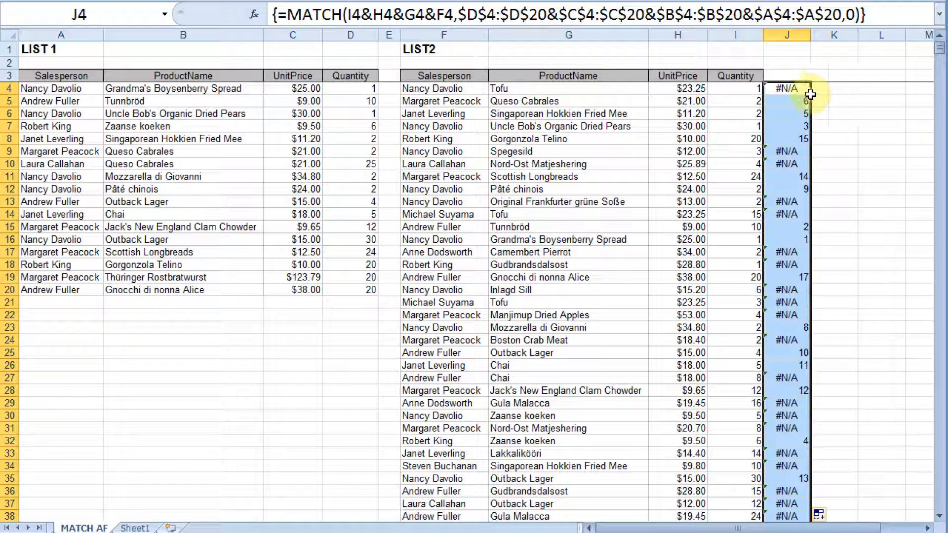
pyautogui.click(834, 98)
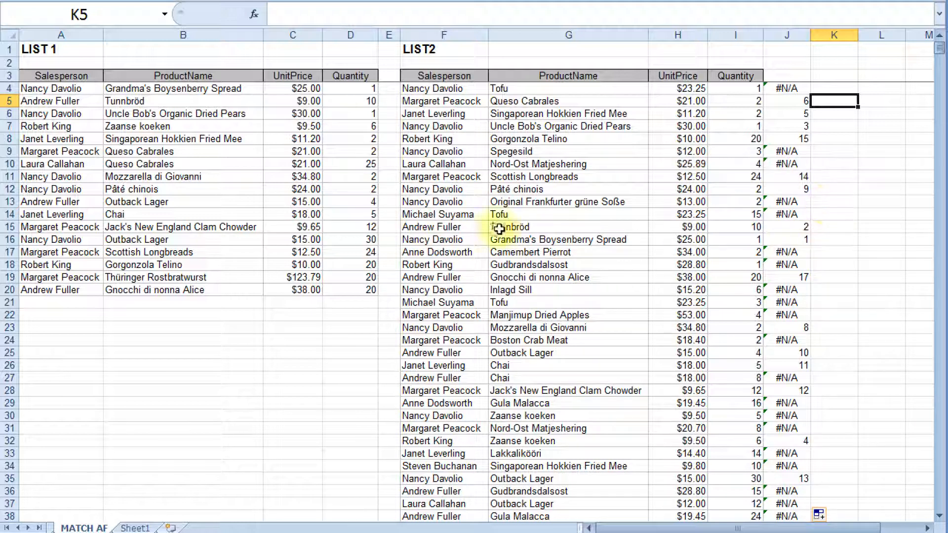
# Step: Compare the LIST2 records in rows 16 and 15 with the LIST 1 records their MATCH positions point to, in rows 4 and 5
pyautogui.moveTo(416, 241); pyautogui.dragTo(742, 242)
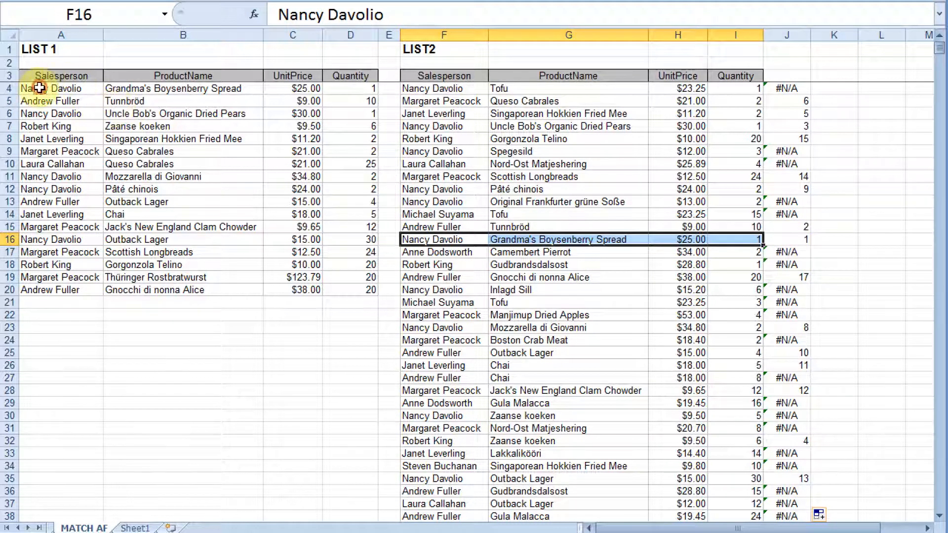
pyautogui.moveTo(39, 88); pyautogui.dragTo(352, 88)
pyautogui.click(420, 227)
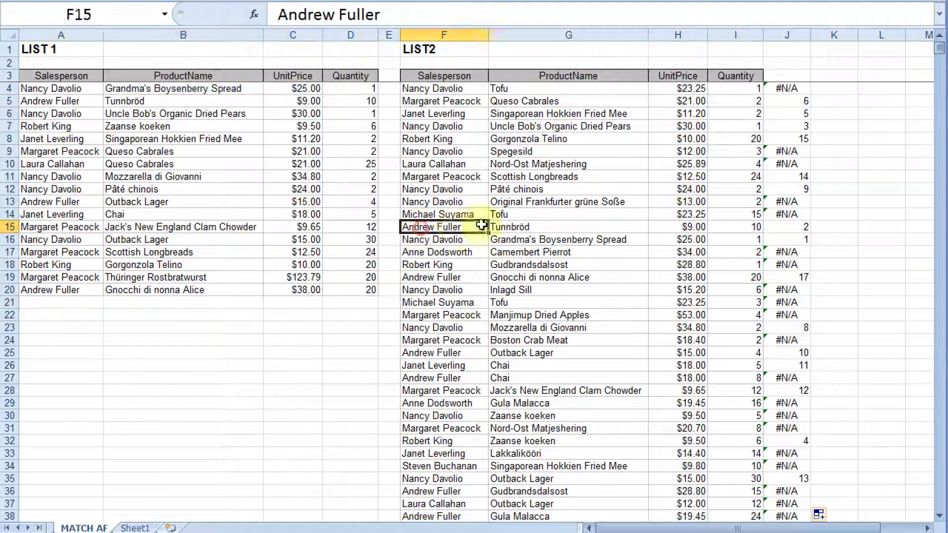
pyautogui.moveTo(482, 226); pyautogui.dragTo(800, 230)
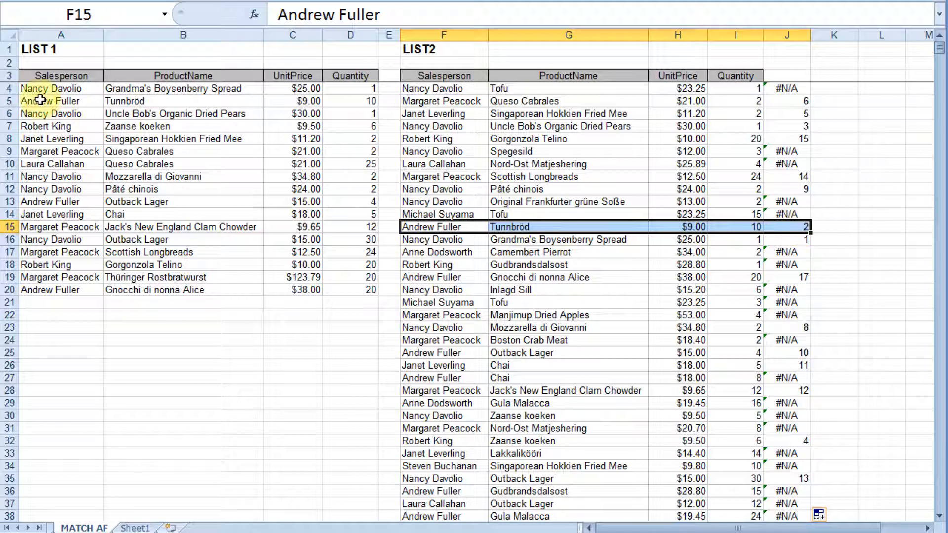
pyautogui.moveTo(64, 101); pyautogui.dragTo(361, 104)
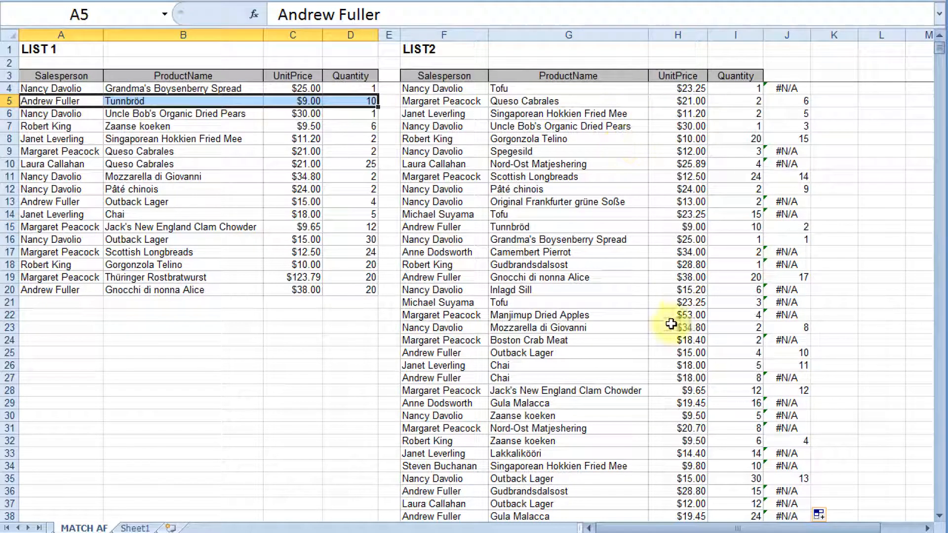
pyautogui.click(623, 275)
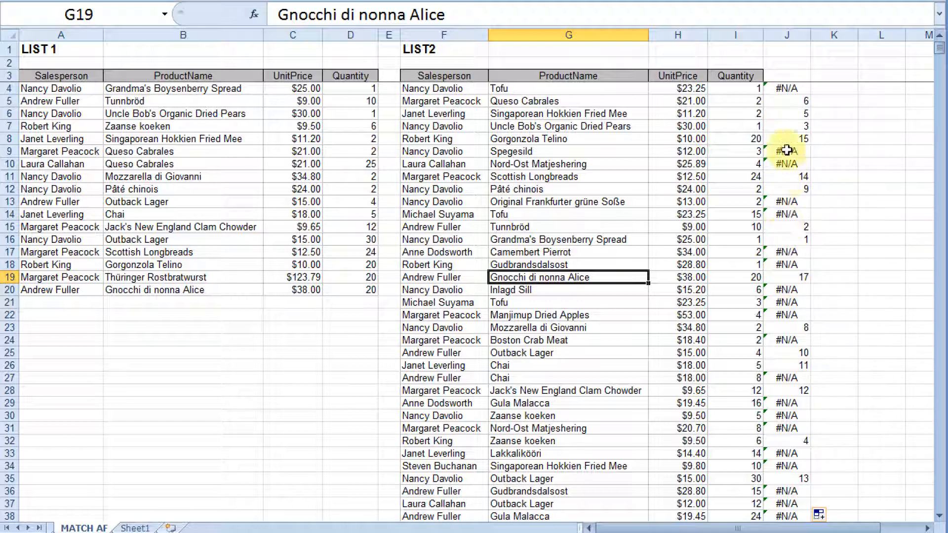
# Step: Filter LIST2 by the #N/A value in cell J4 to show only the records without a match in LIST 1
pyautogui.rightClick(784, 88)
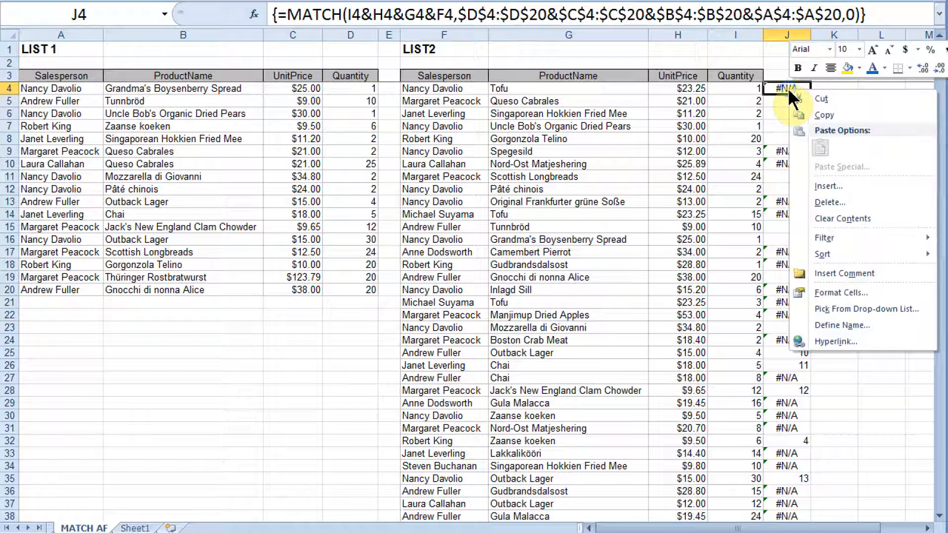
pyautogui.moveTo(826, 233)
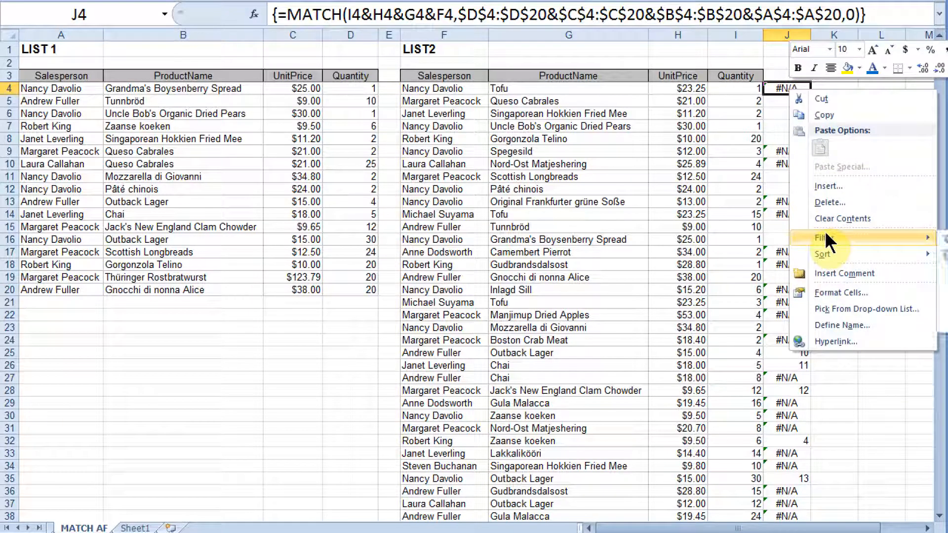
pyautogui.press('Escape')
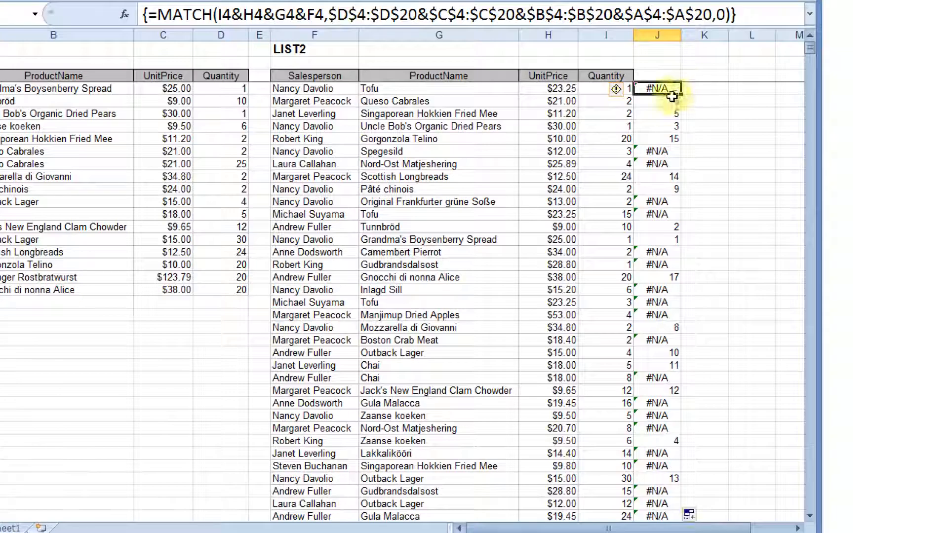
pyautogui.rightClick(649, 88)
pyautogui.moveTo(711, 238)
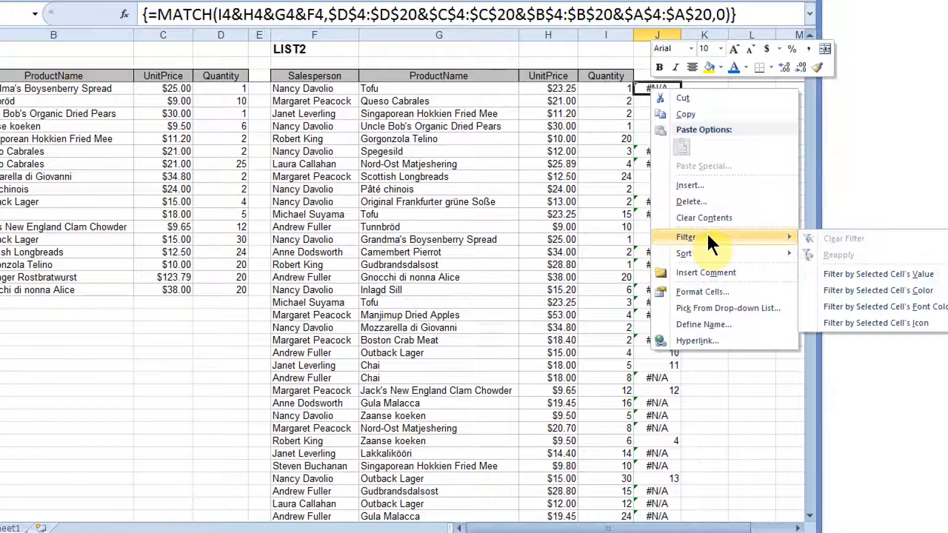
pyautogui.click(848, 272)
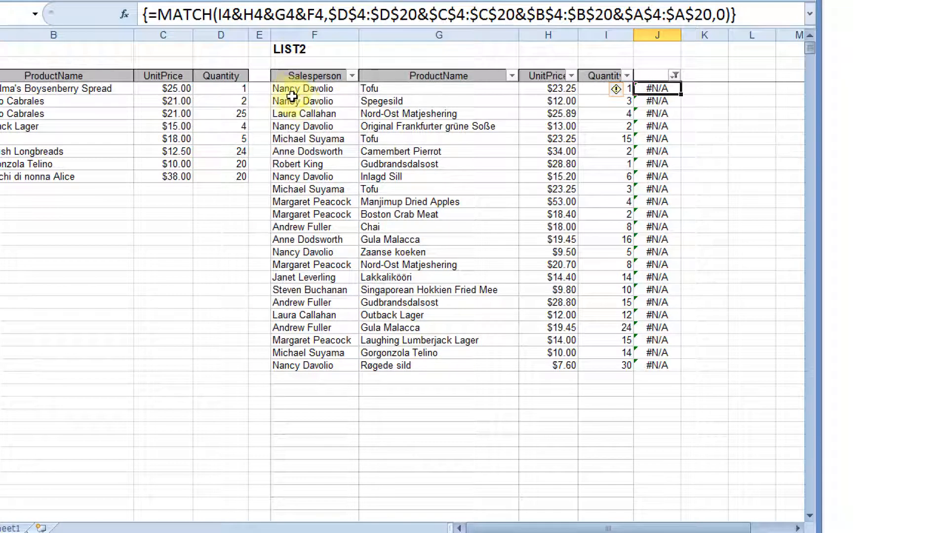
# Step: Copy the filtered LIST2 records from columns F to I and paste them into Sheet1 at E8 as values with number formatting
pyautogui.moveTo(309, 89); pyautogui.dragTo(619, 366)
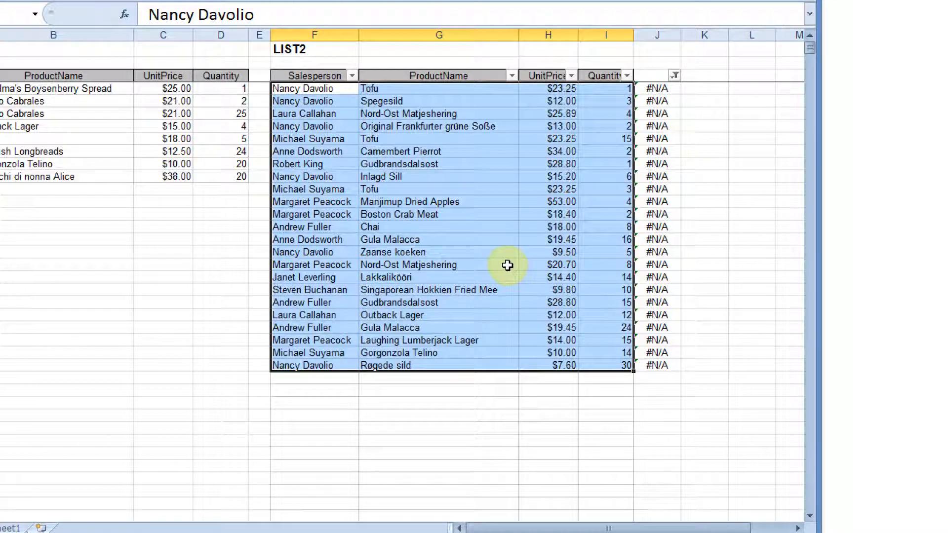
pyautogui.hotkey('ctrl', 'c')
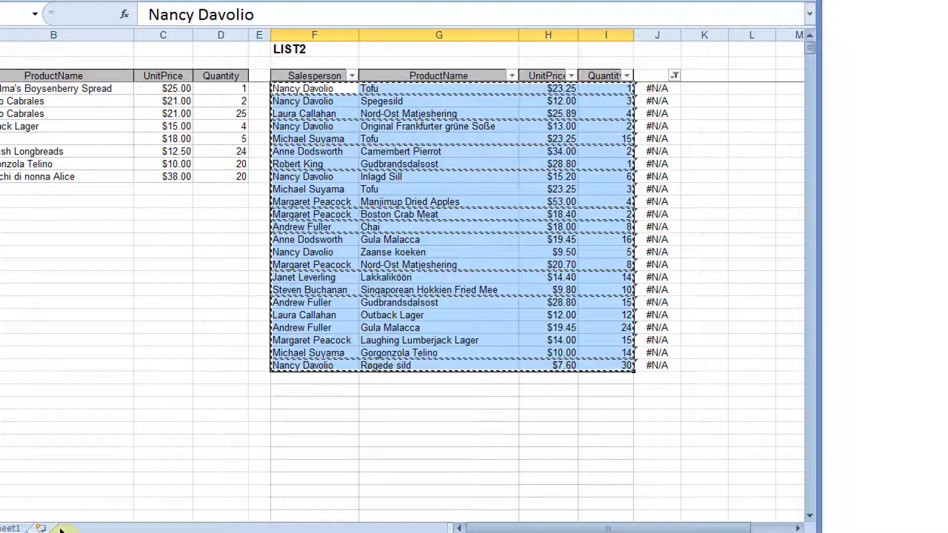
pyautogui.click(15, 528)
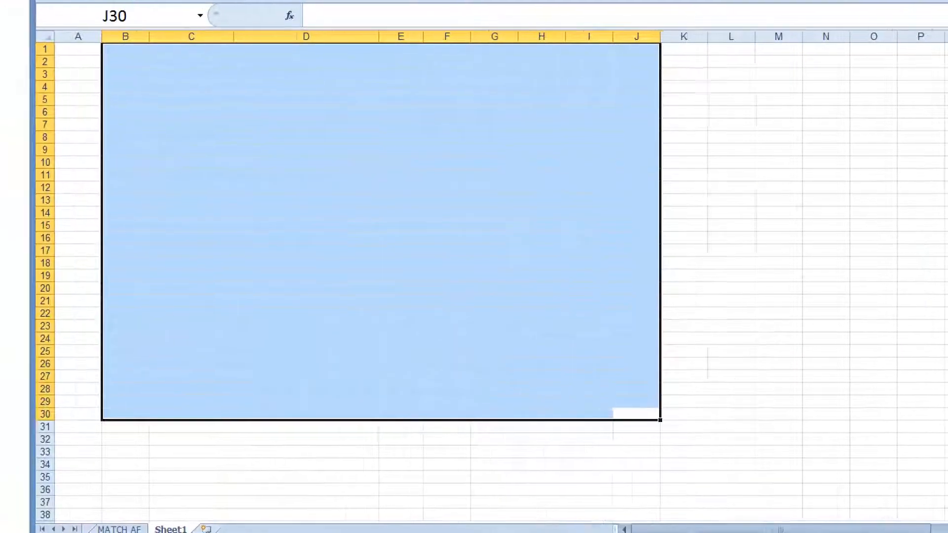
pyautogui.click(369, 148)
pyautogui.click(309, 146)
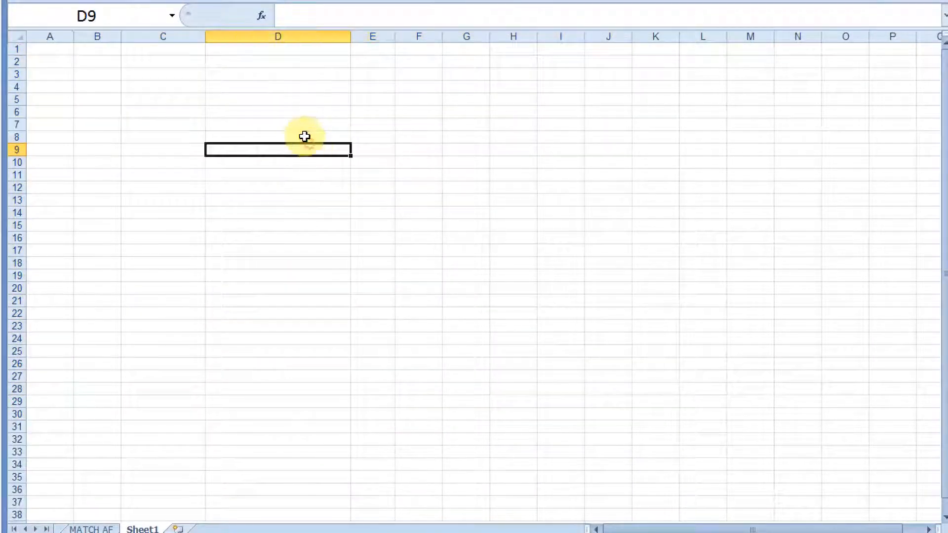
pyautogui.click(304, 136)
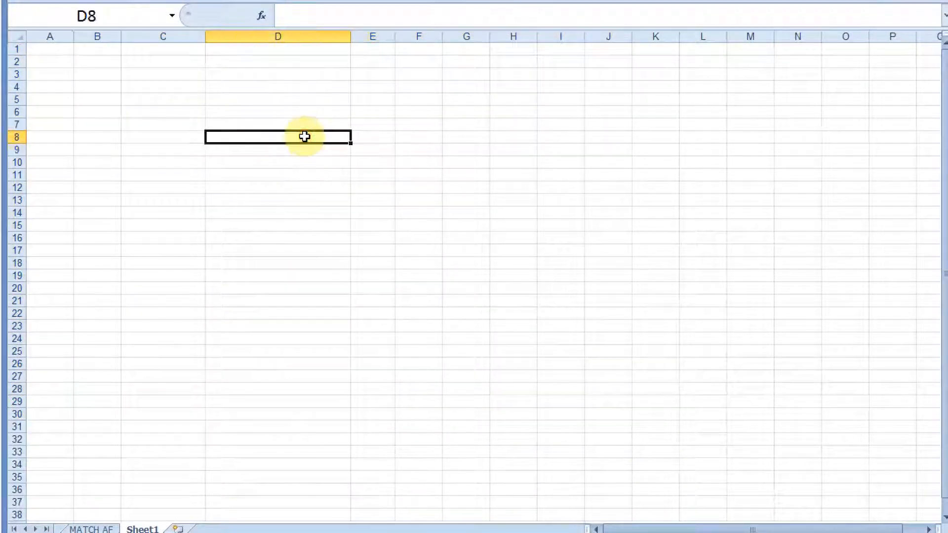
pyautogui.rightClick(377, 137)
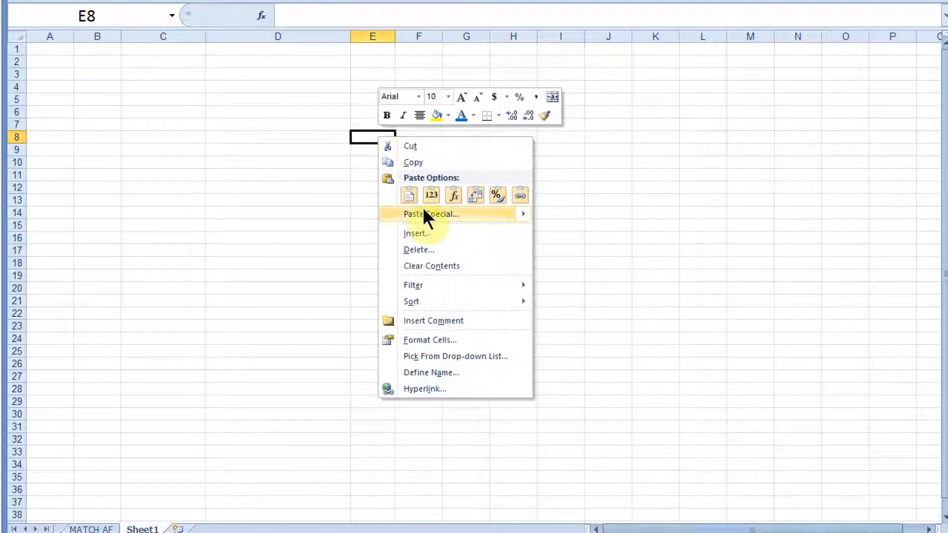
pyautogui.moveTo(423, 208)
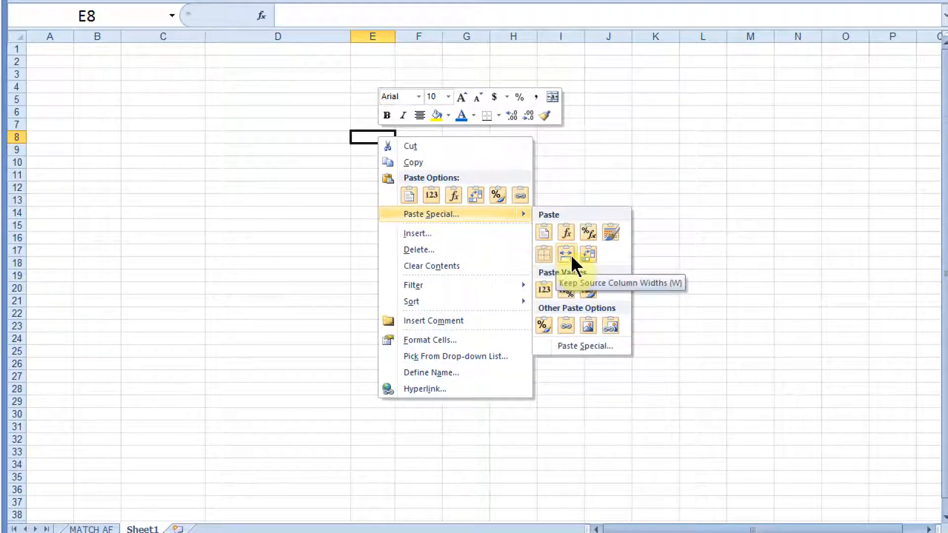
pyautogui.click(567, 291)
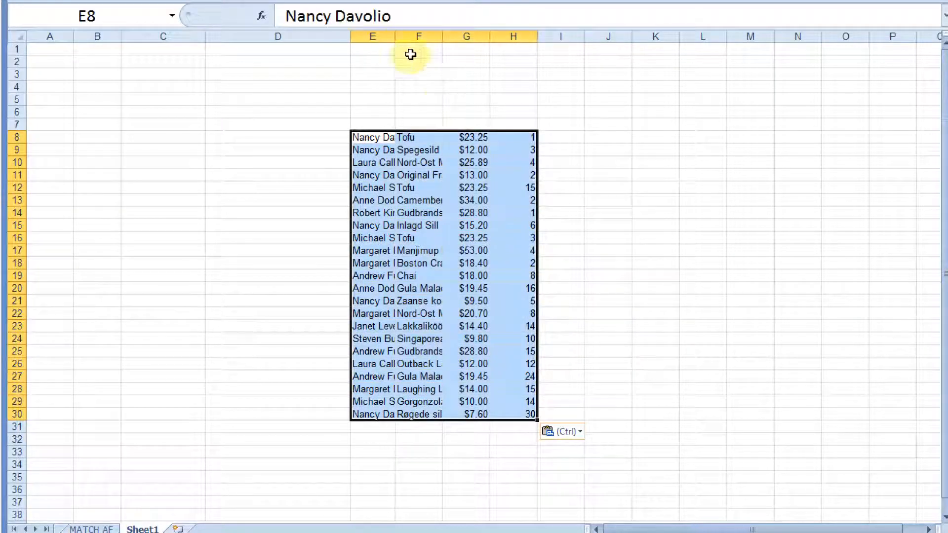
# Step: Widen columns E and F on Sheet1 to fit the pasted salespeople and product names, and return to the MATCH AF sheet
pyautogui.moveTo(394, 36); pyautogui.dragTo(435, 36)
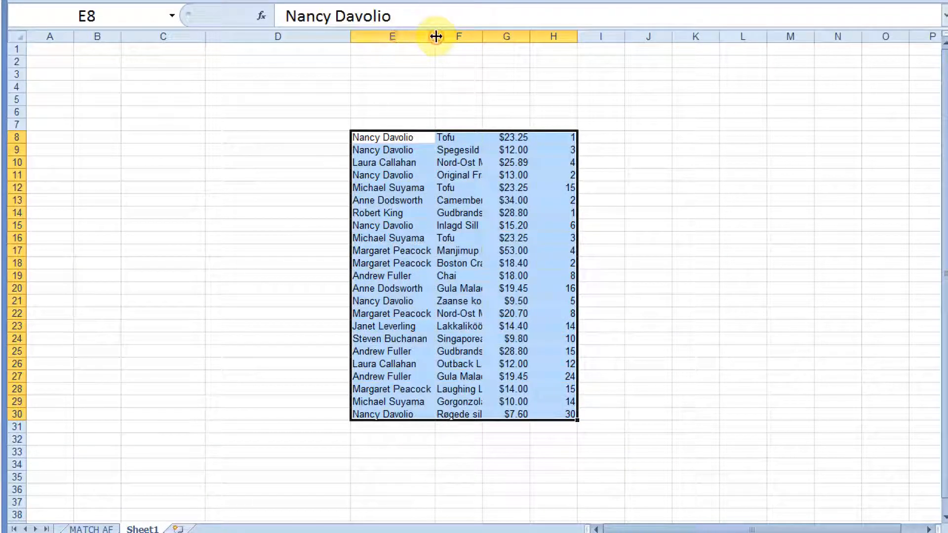
pyautogui.click(614, 111)
pyautogui.doubleClick(483, 36)
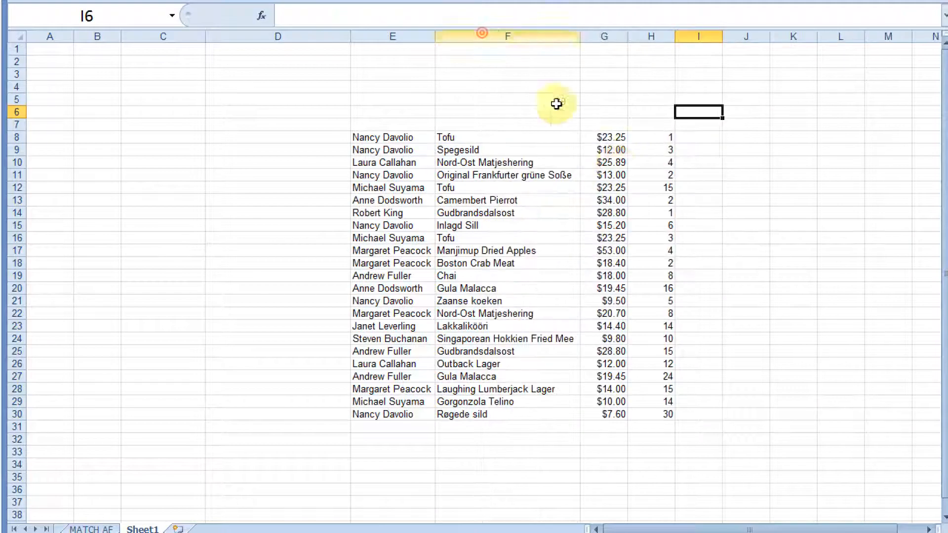
pyautogui.click(689, 214)
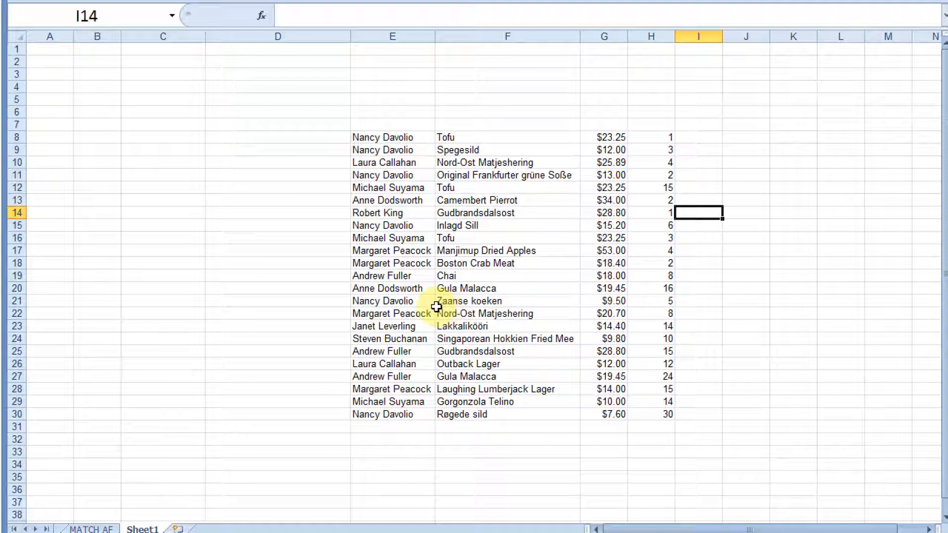
pyautogui.click(96, 528)
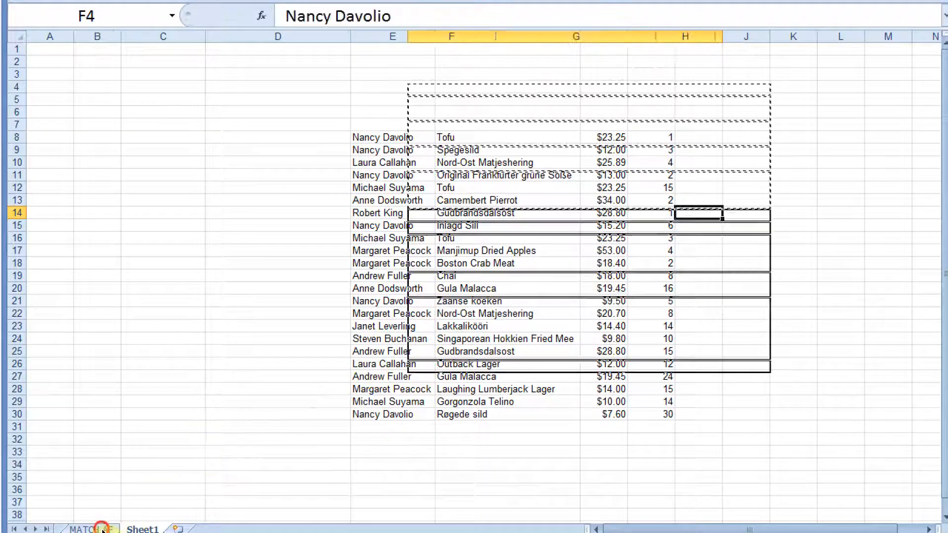